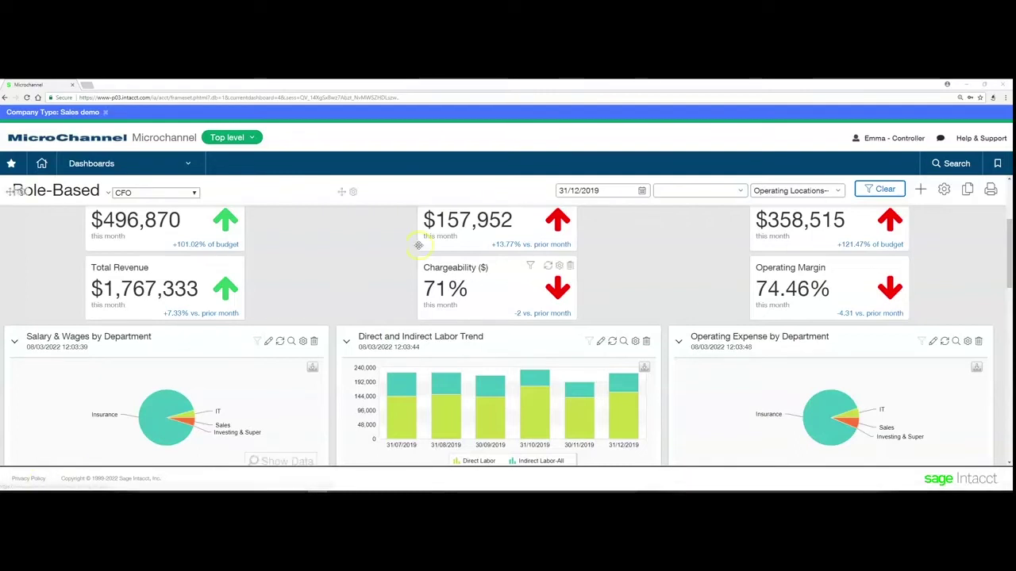
Open the General Journal's transaction list from General Ledger Journal entries
left_click(128, 165)
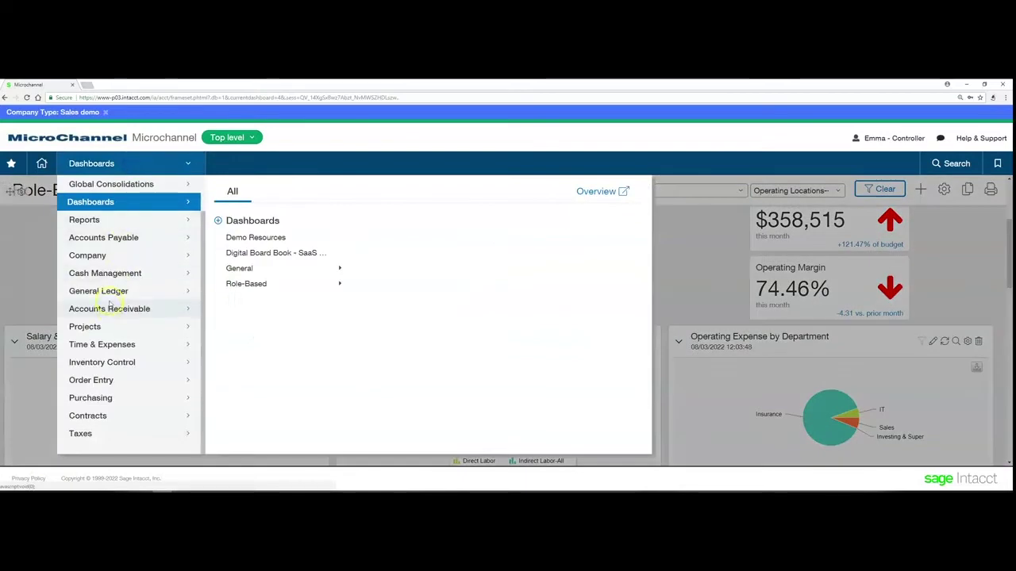
mouse_move(103, 291)
left_click(249, 292)
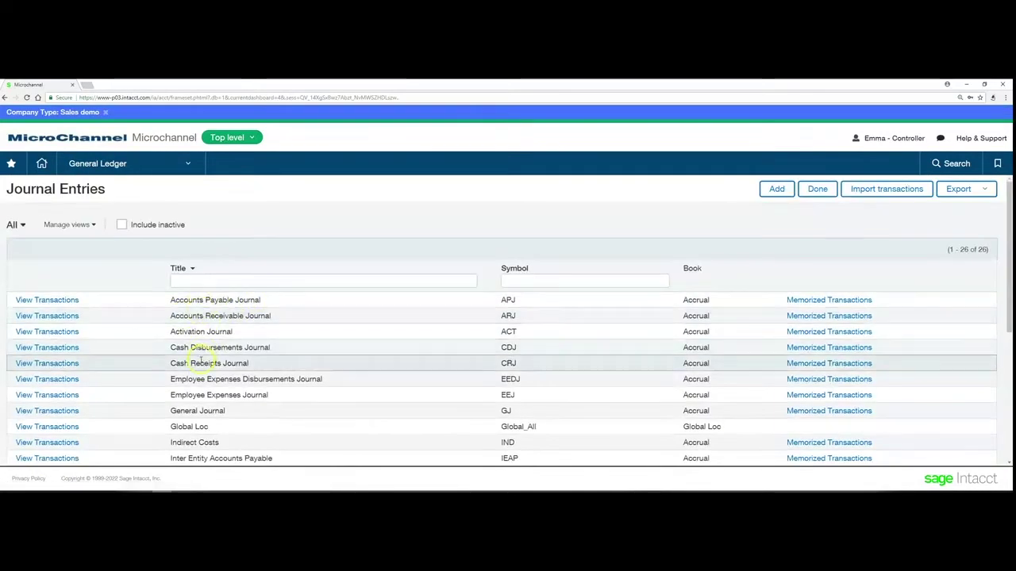
left_click(66, 411)
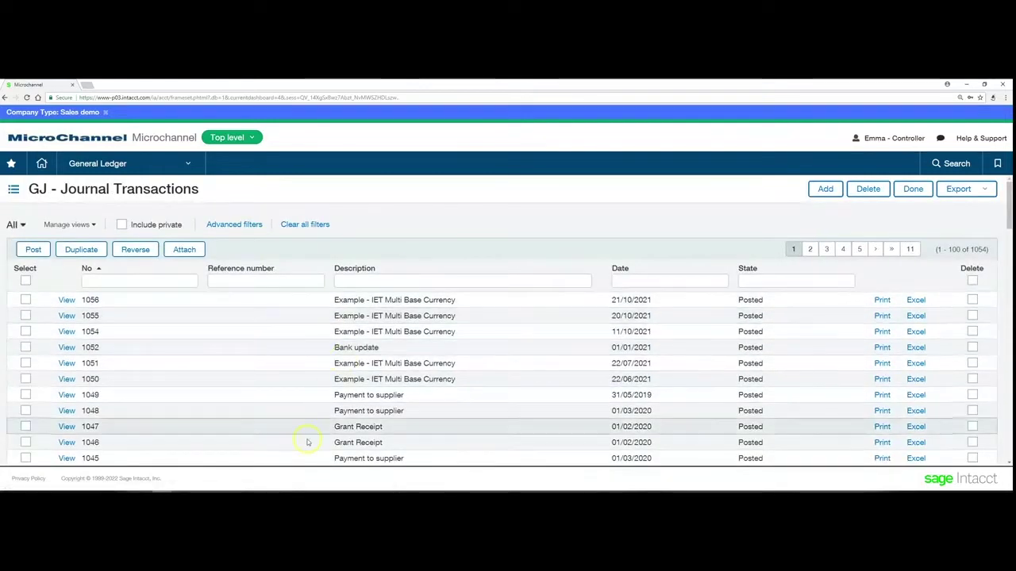
Review posted transaction 1056 and its lines, then return to the list
left_click(68, 303)
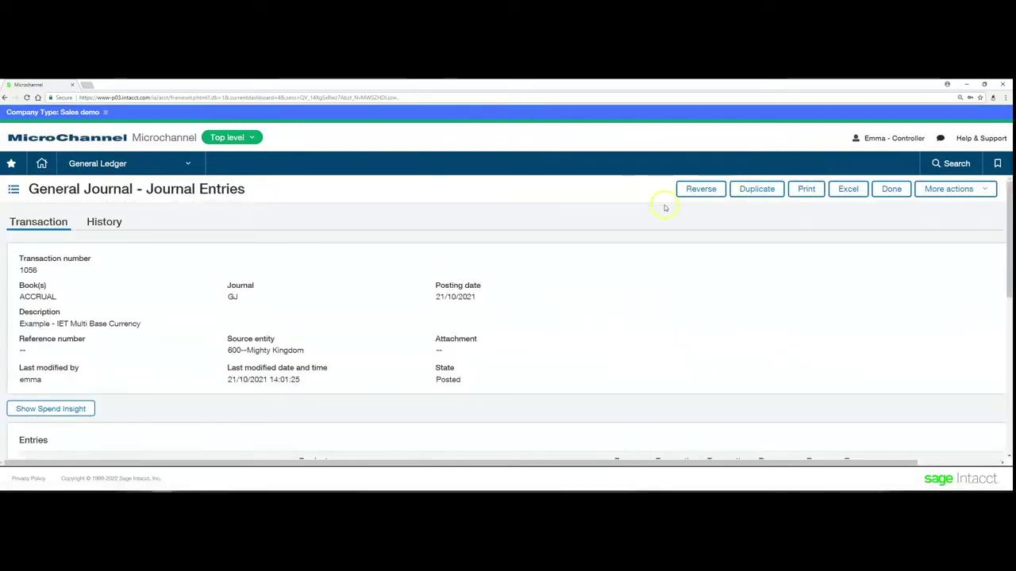
scroll(337, 353, "down", 2)
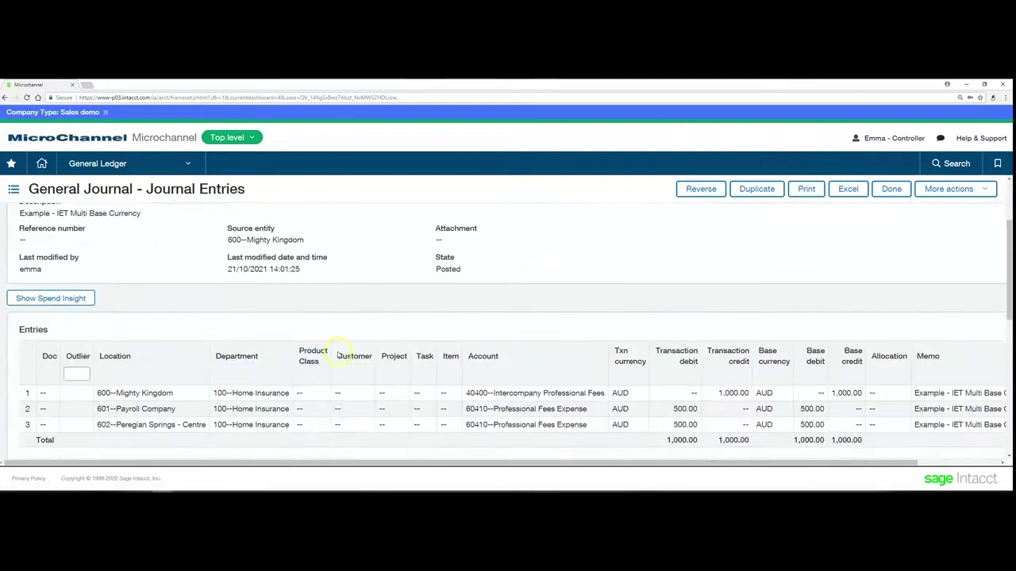
scroll(337, 352, "down", 1)
scroll(337, 351, "up", 3)
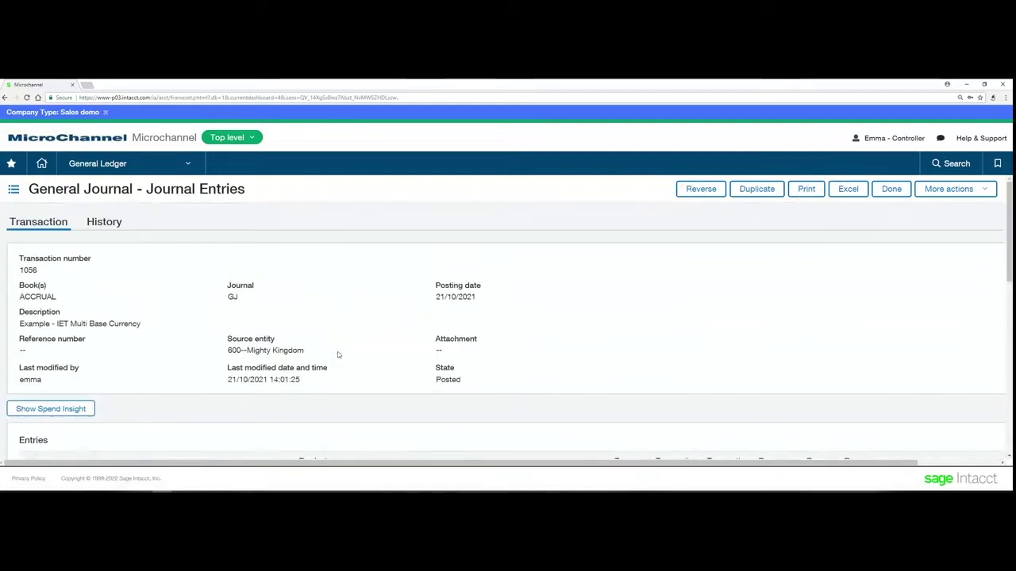
left_click(892, 191)
Open the Admin role's subscriptions from Company Roles
left_click(120, 163)
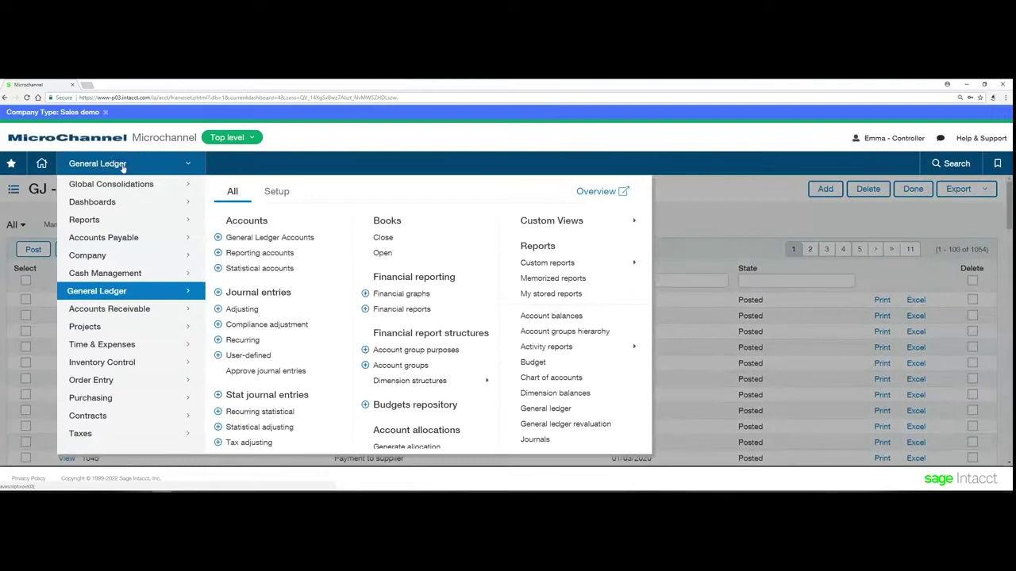
mouse_move(117, 259)
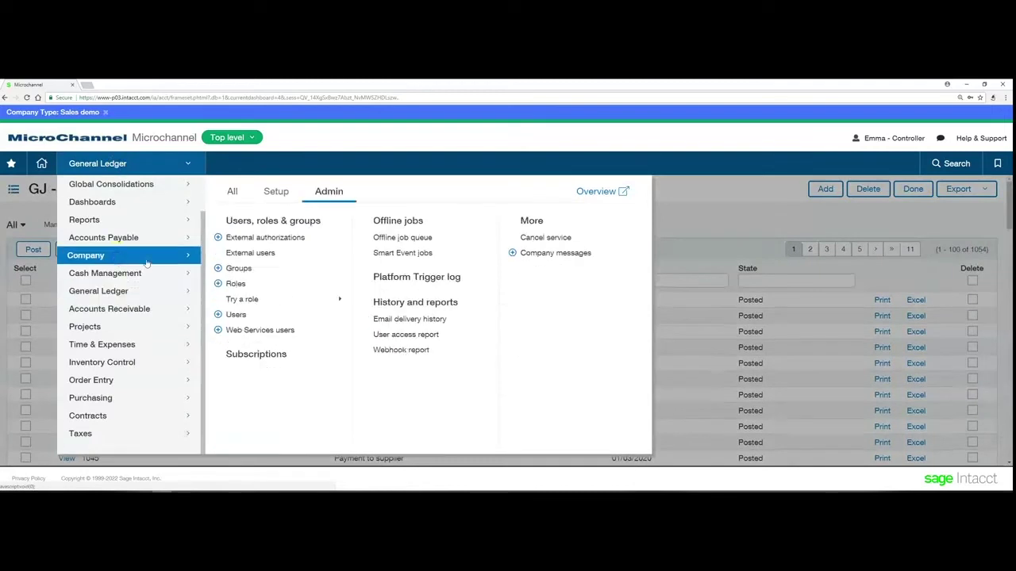
left_click(233, 284)
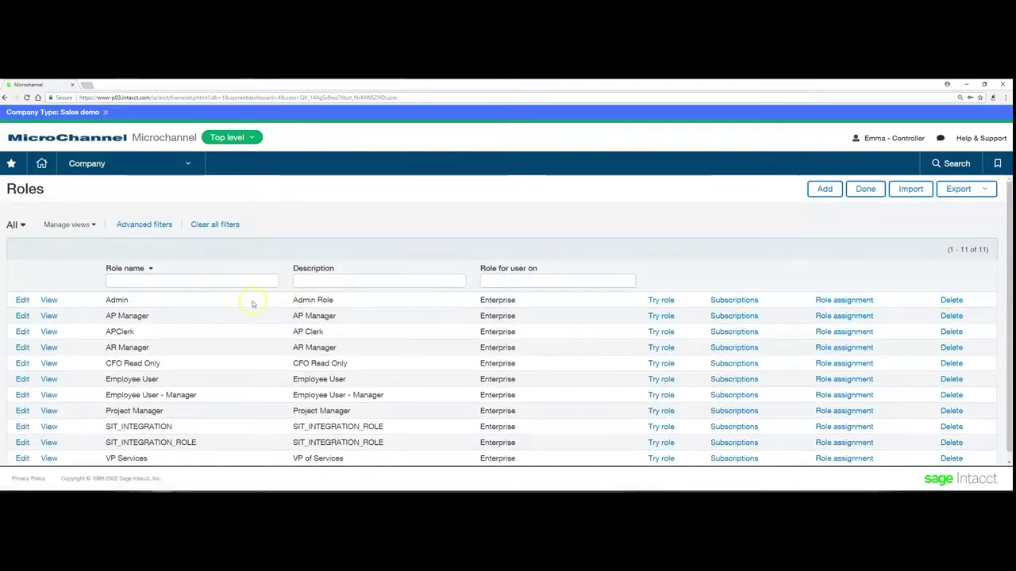
left_click(718, 300)
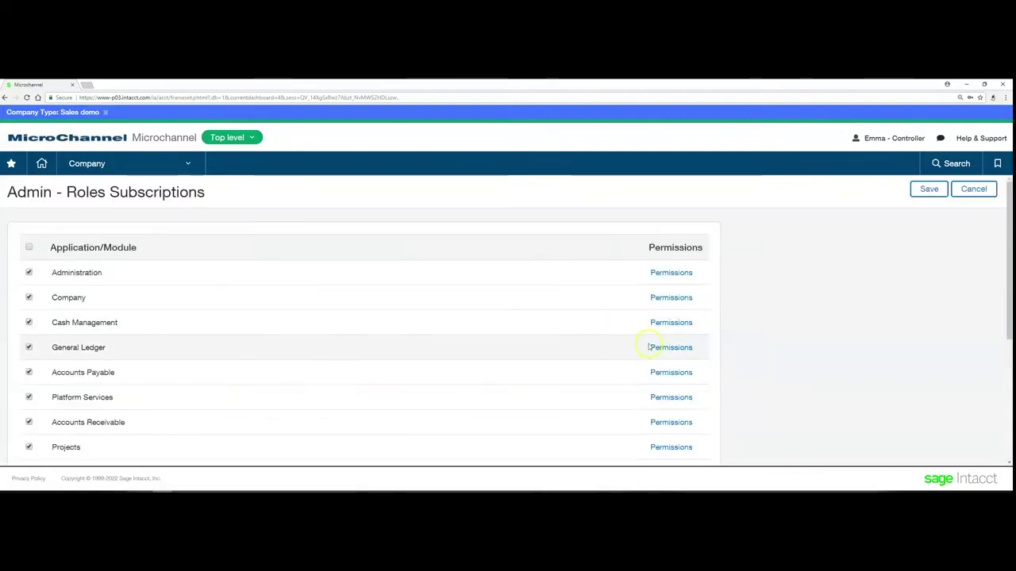
Grant Reclass on Journal Entries in Admin's General Ledger permissions and save
left_click(659, 347)
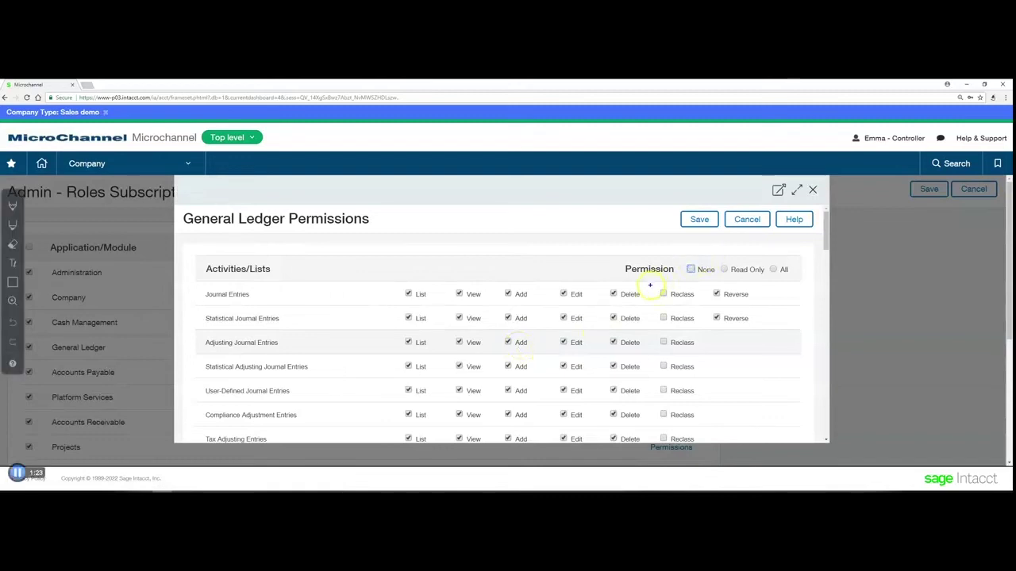
mouse_move(653, 283)
left_mouse_down()
mouse_move(675, 312)
mouse_move(705, 438)
left_mouse_up()
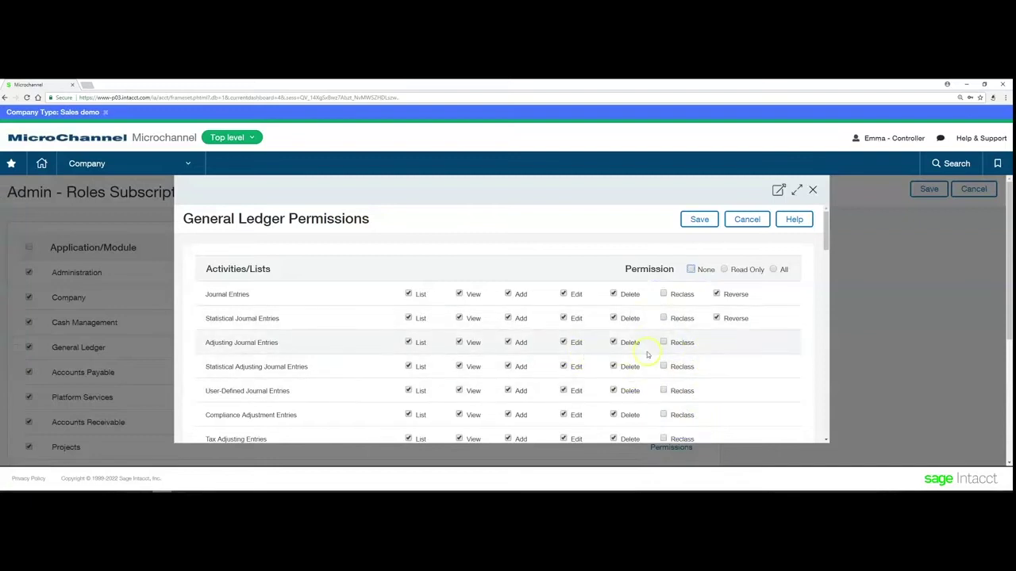
left_click(664, 294)
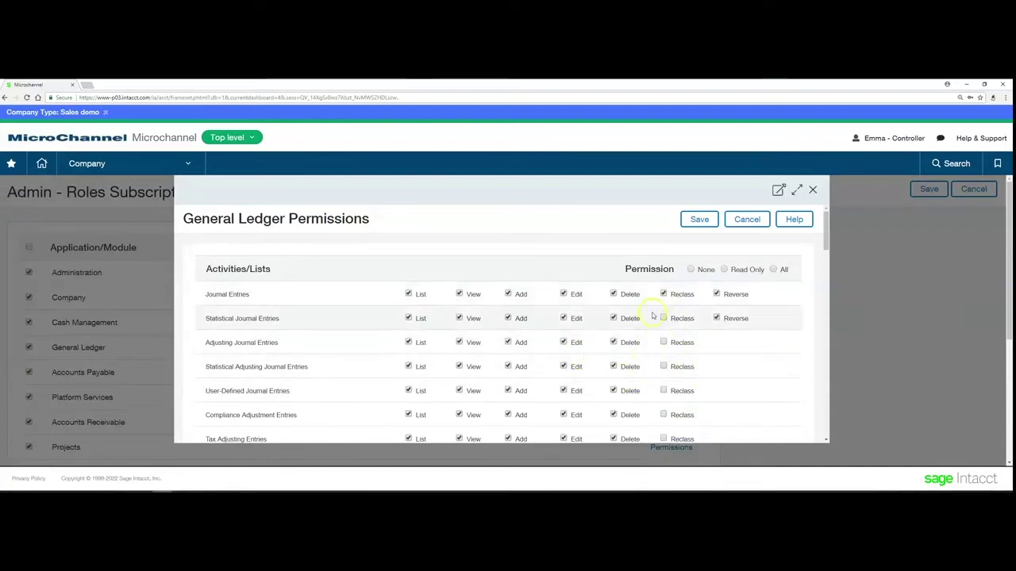
left_click(699, 220)
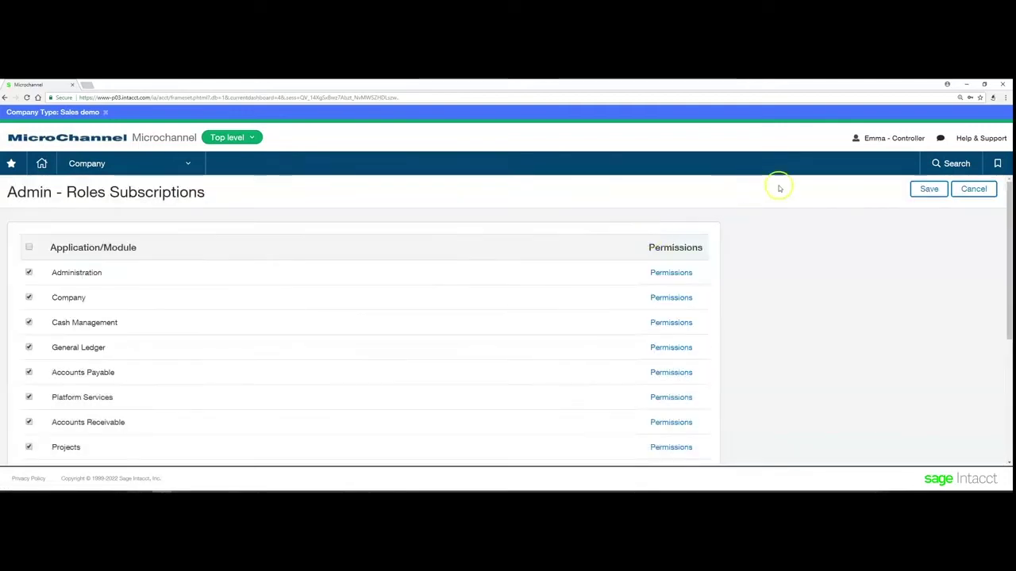
Reopen posted General Journal transaction 1056 from the Journal entries list
left_click(92, 164)
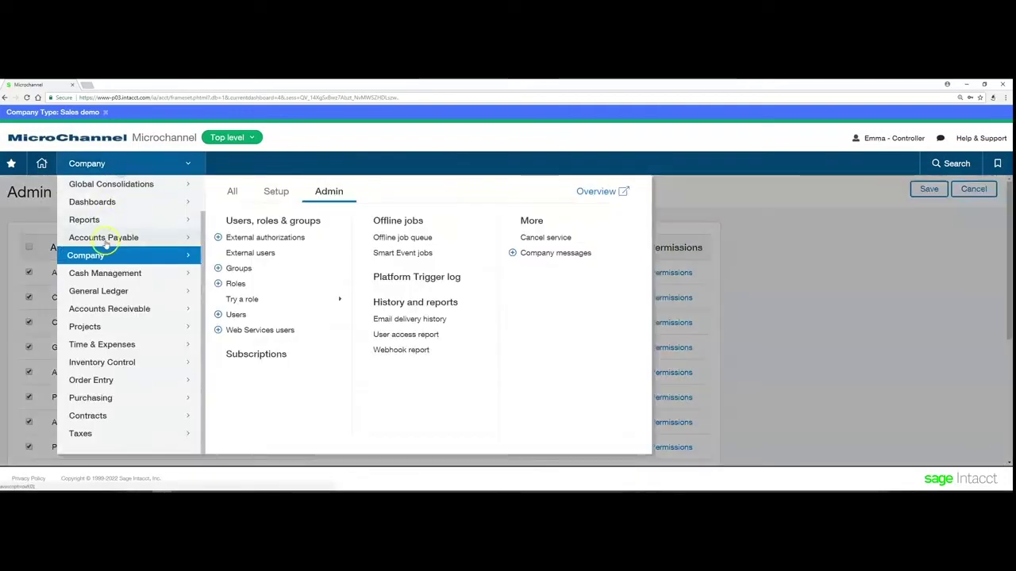
mouse_move(90, 294)
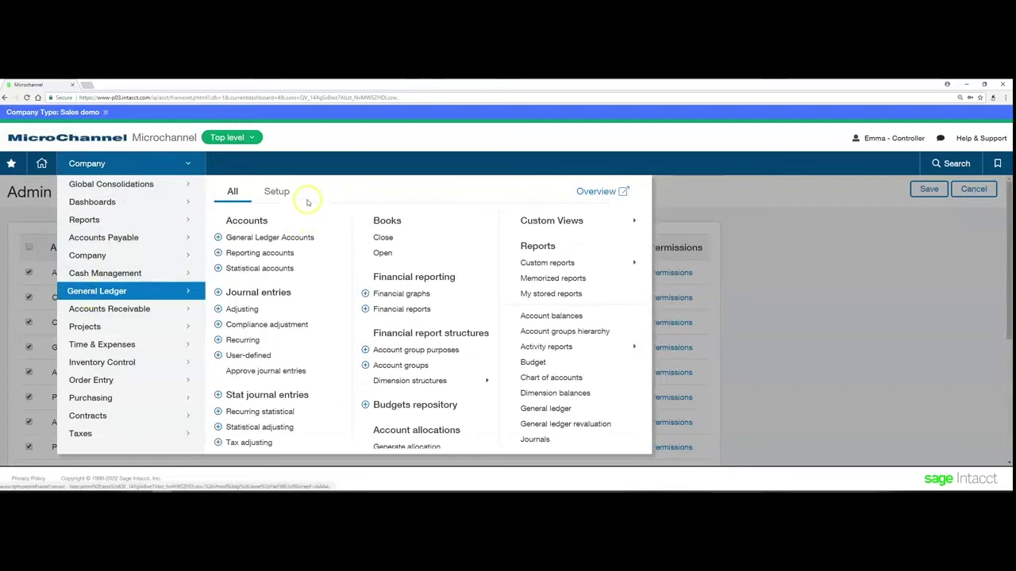
left_click(240, 294)
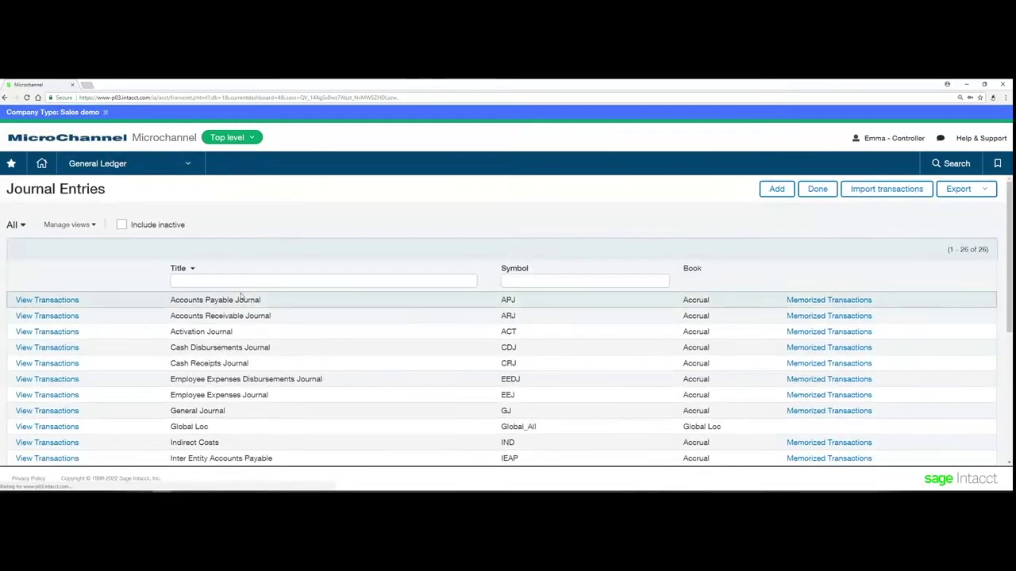
left_click(69, 411)
left_click(67, 300)
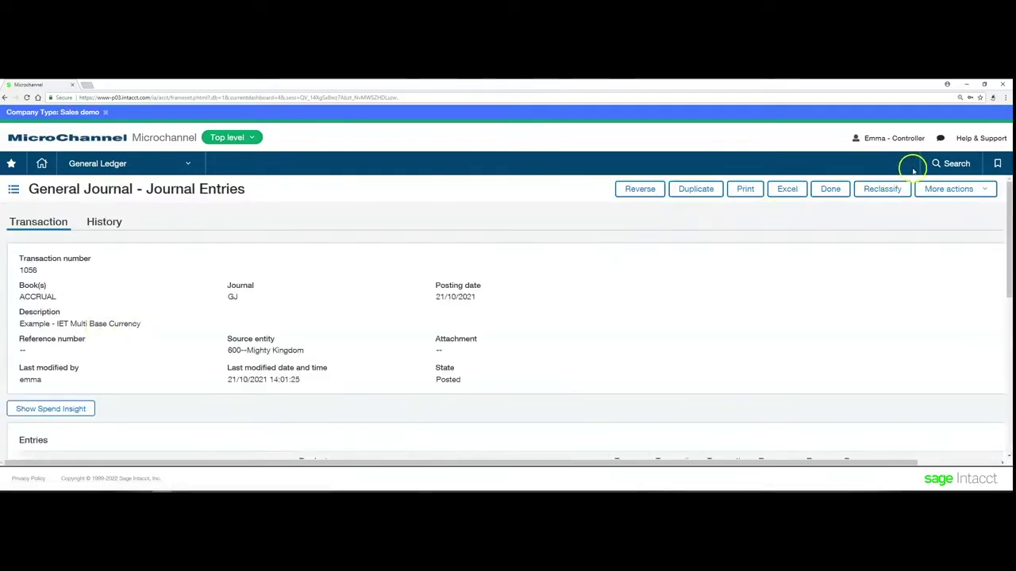
Start reclassifying transaction 1056, editing the reference number and attachment fields
left_click(883, 190)
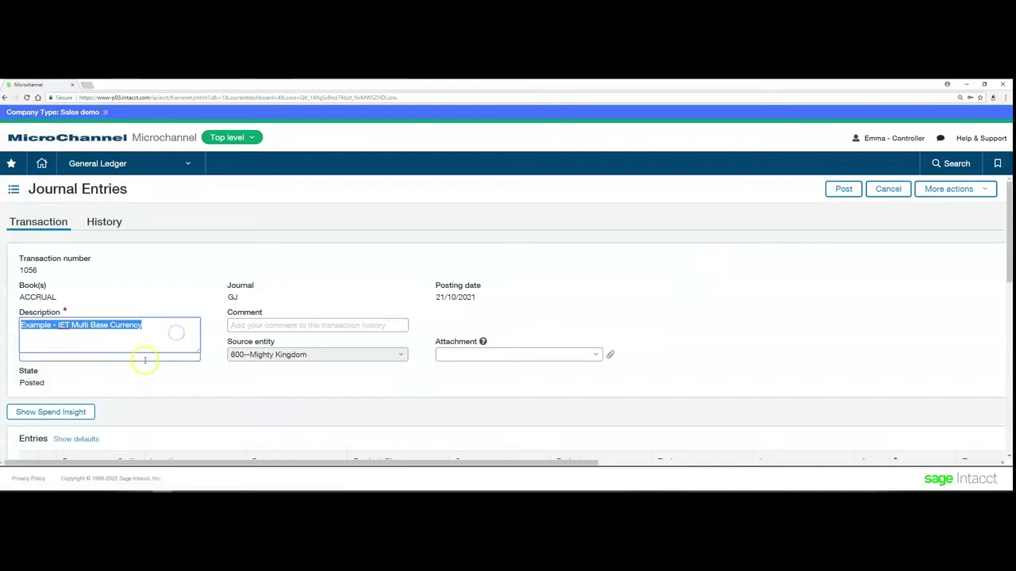
left_click(123, 353)
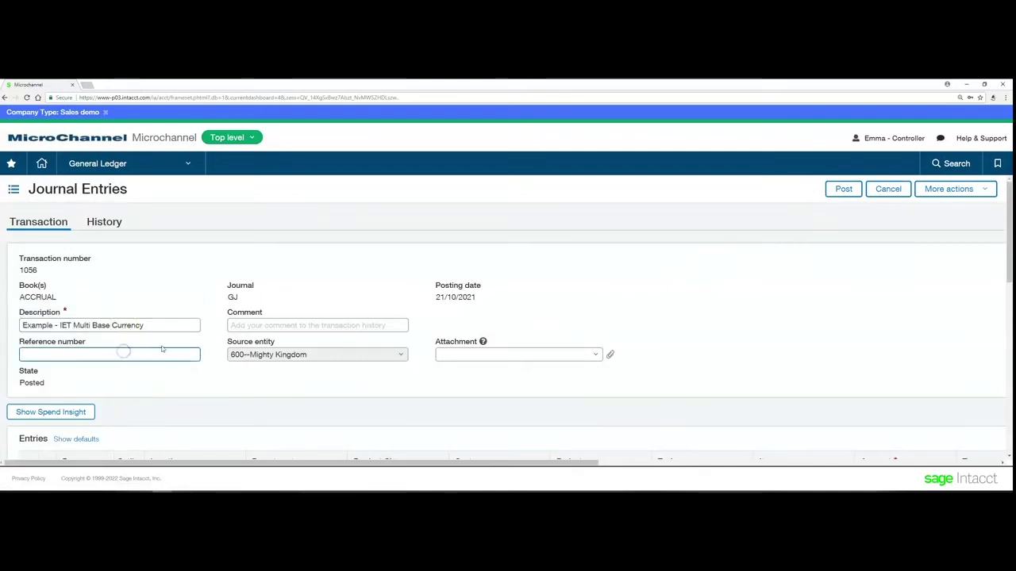
left_click(455, 352)
scroll(329, 396, "down", 1)
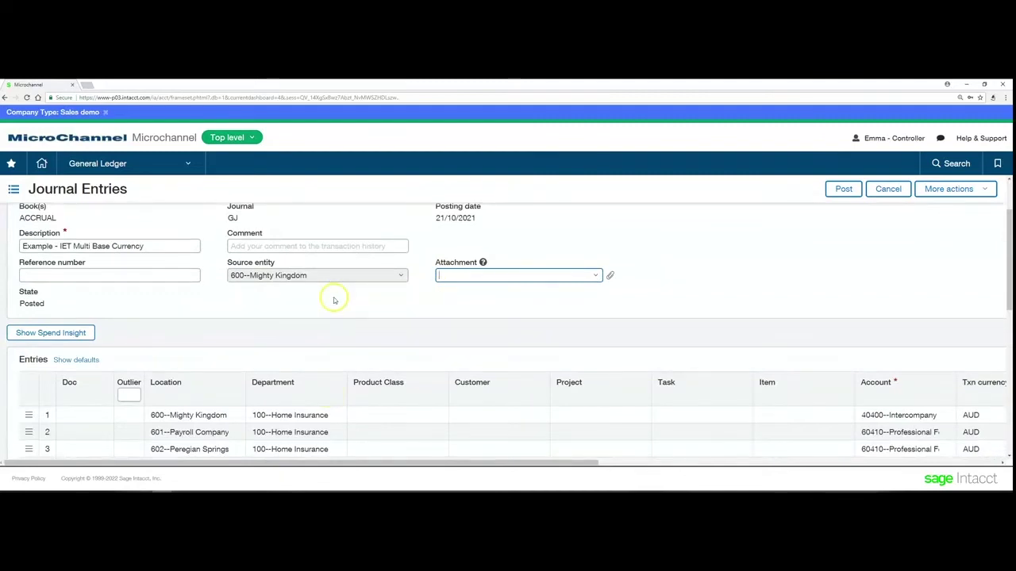
scroll(329, 307, "down", 1)
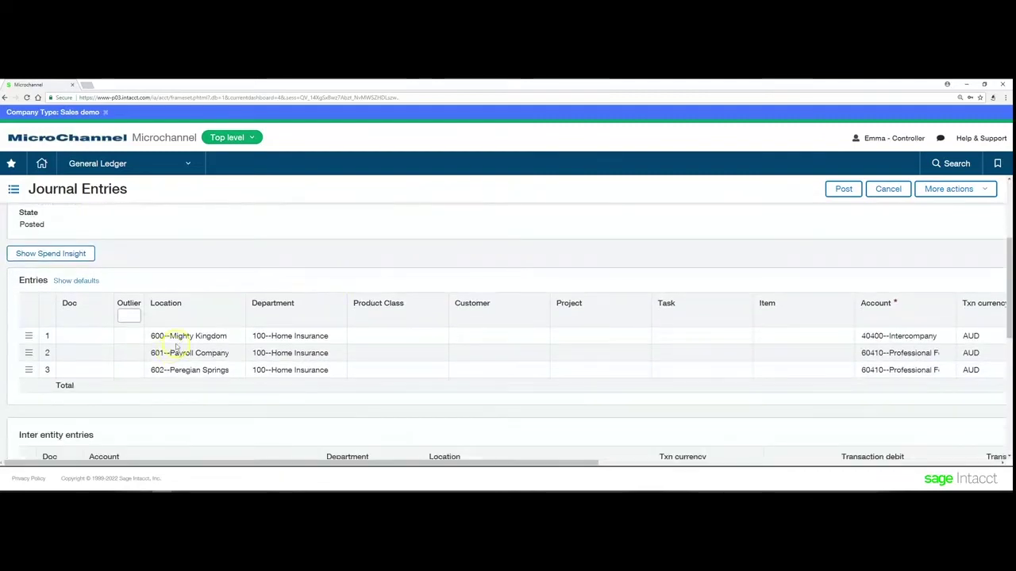
Edit the three entry lines' department, account and transaction debit fields
left_click(186, 334)
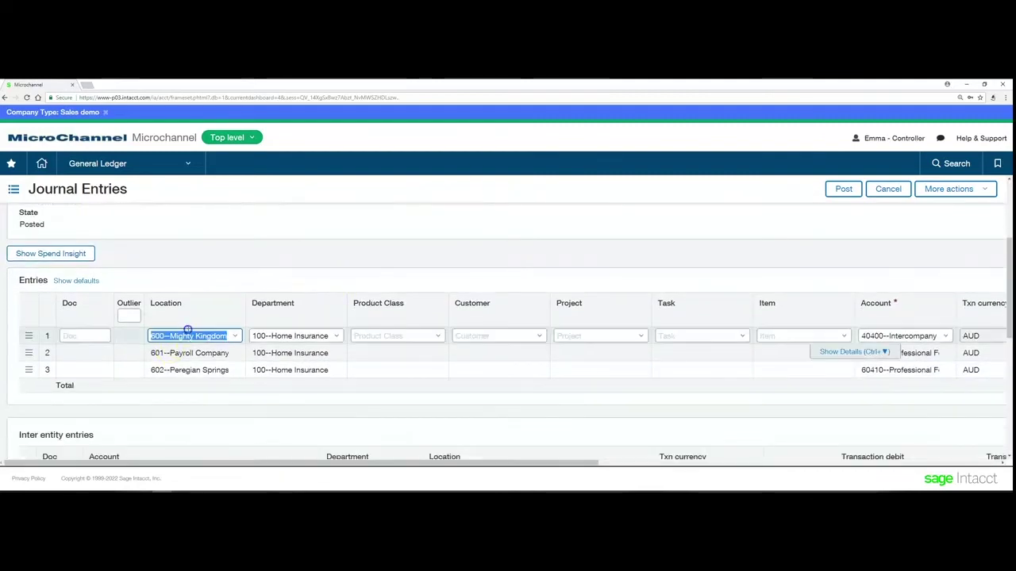
left_click(276, 335)
left_click(892, 335)
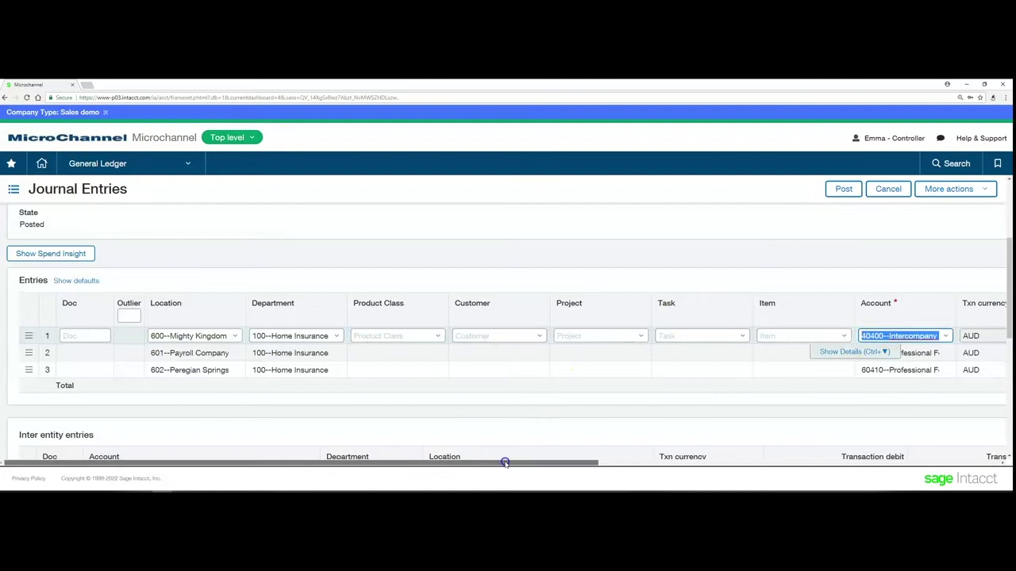
left_click_drag(505, 463, 753, 442)
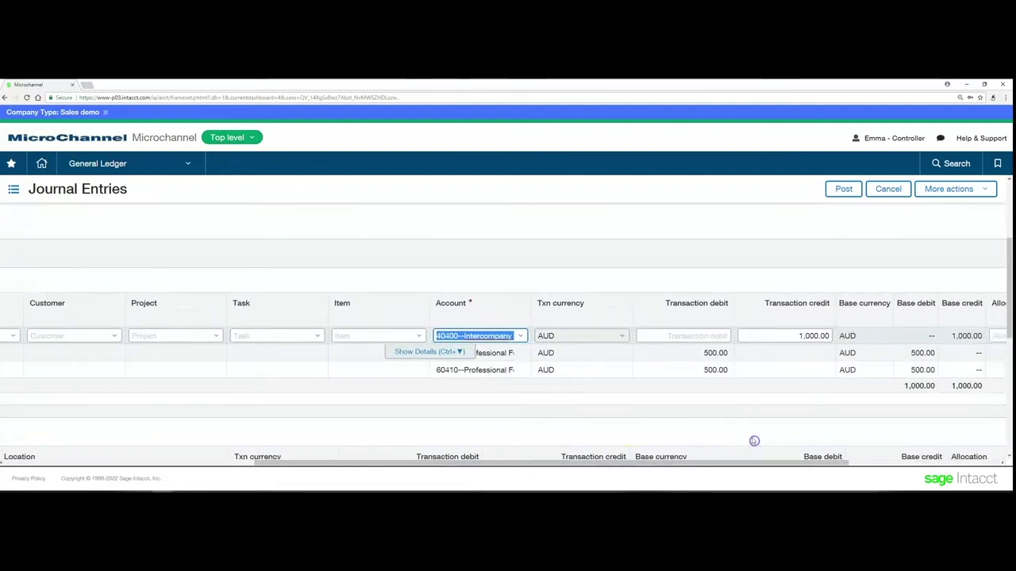
left_click(698, 354)
left_click(689, 371)
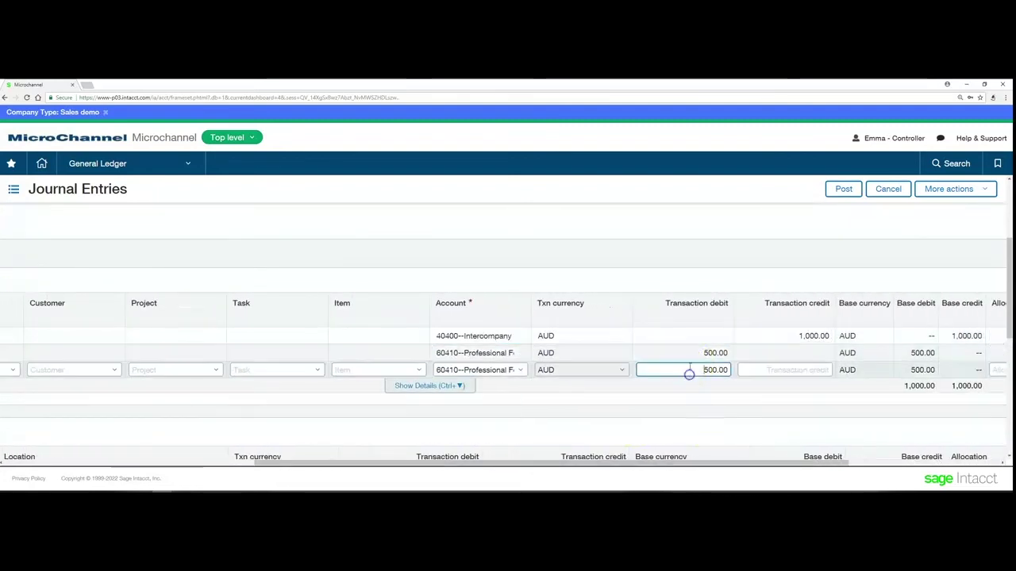
left_click(690, 353)
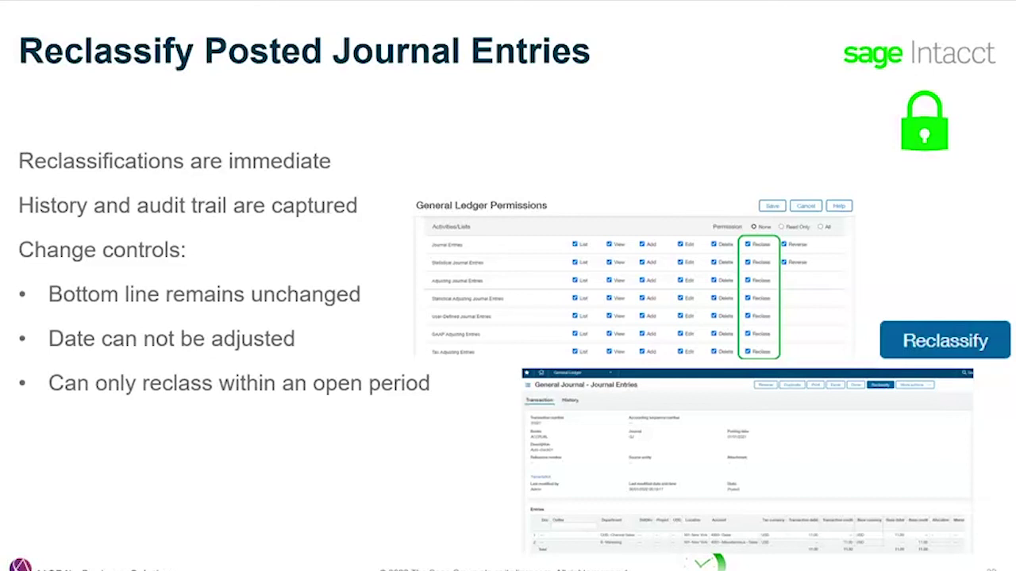
Advance to the slide listing reclassifiable items
key("Right")
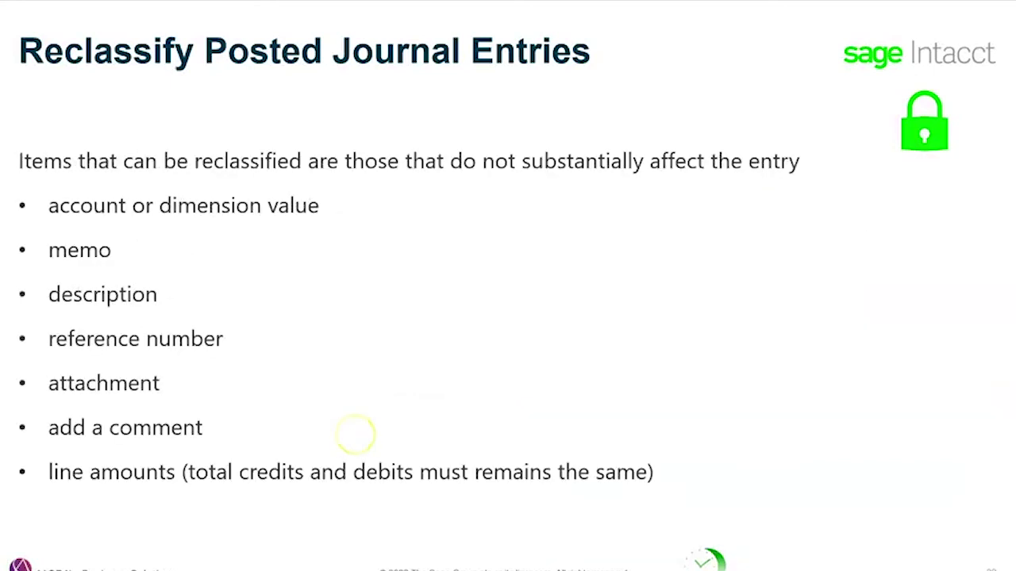